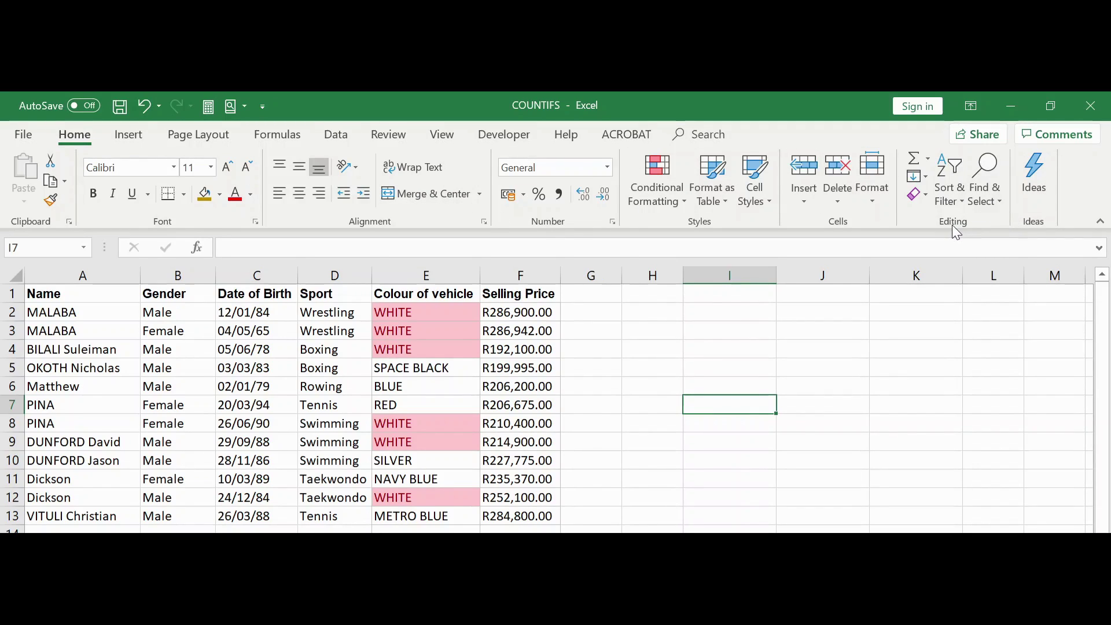
Open Go To Special from Find & Select on the Home ribbon
left_click(1001, 207)
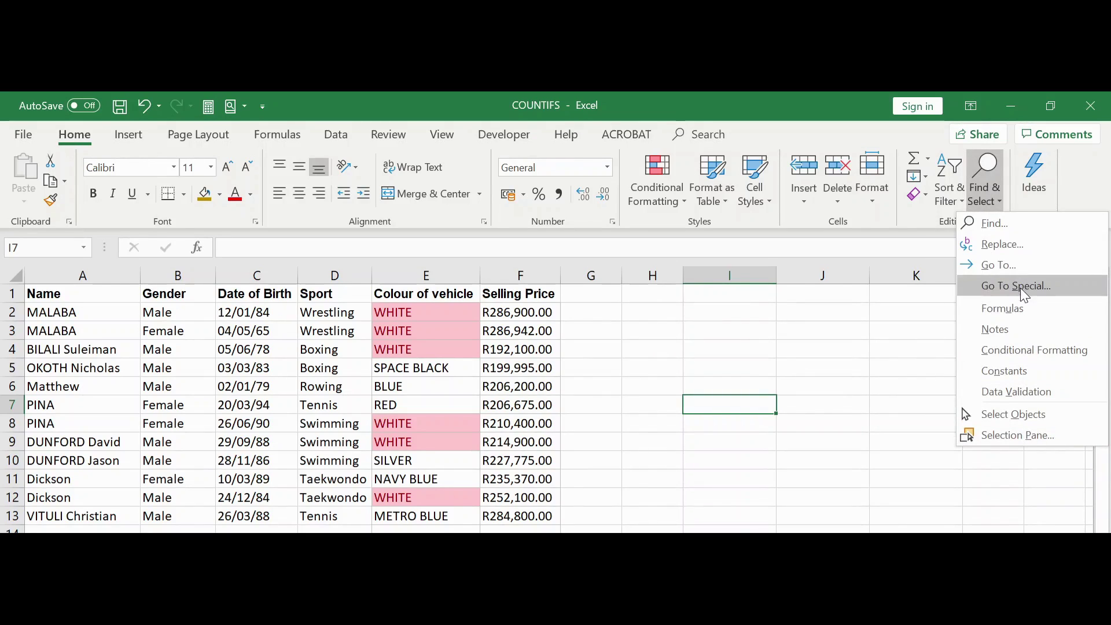
left_click(1037, 292)
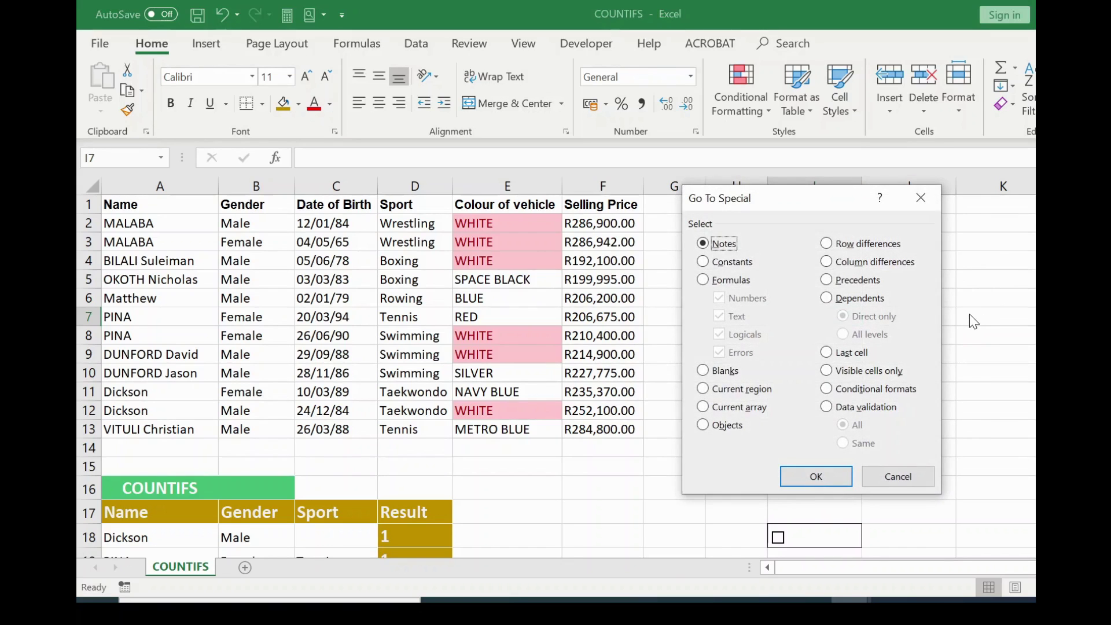
left_click_drag(824, 207, 814, 200)
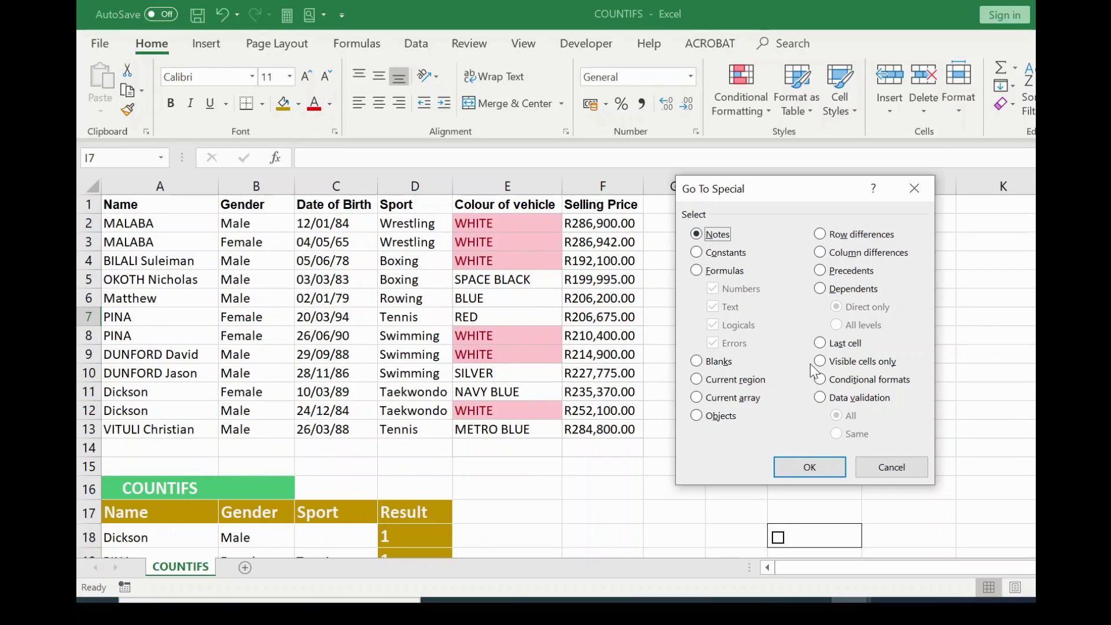
Search the sheet for notes (no cells found), then bring Go To Special back up with Ctrl+G
left_click(810, 469)
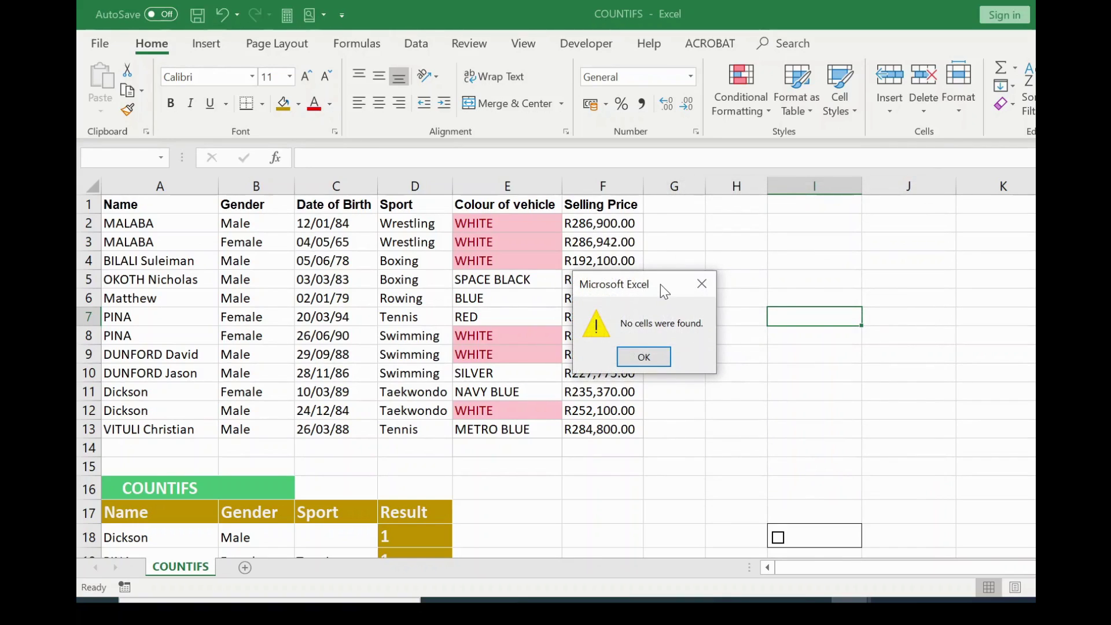
left_click_drag(664, 289, 754, 254)
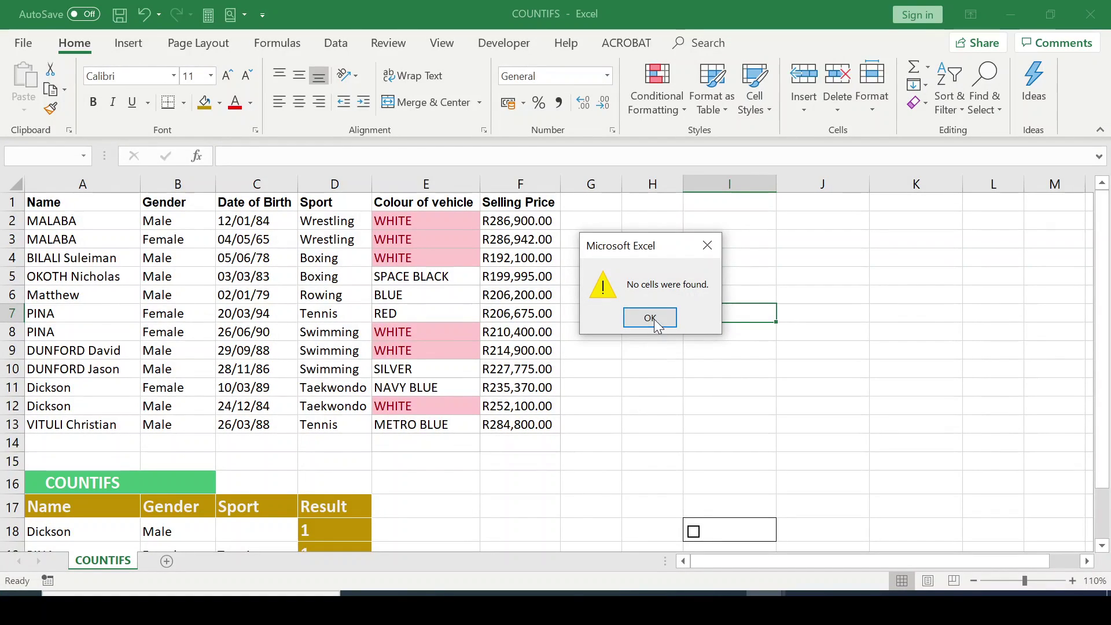
left_click(734, 321)
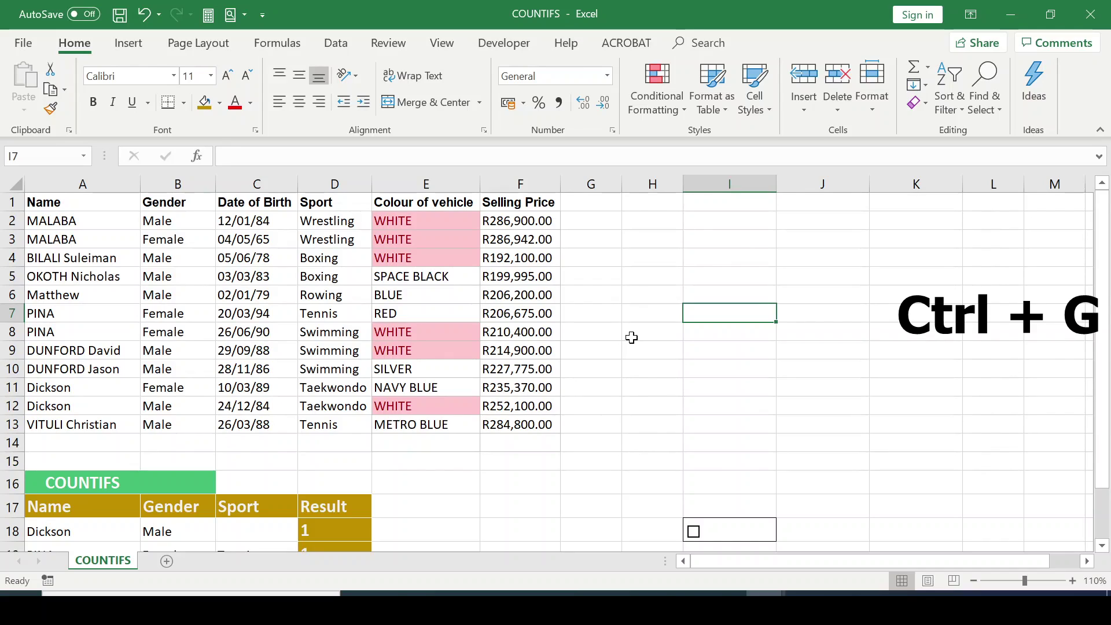
key("ctrl+g")
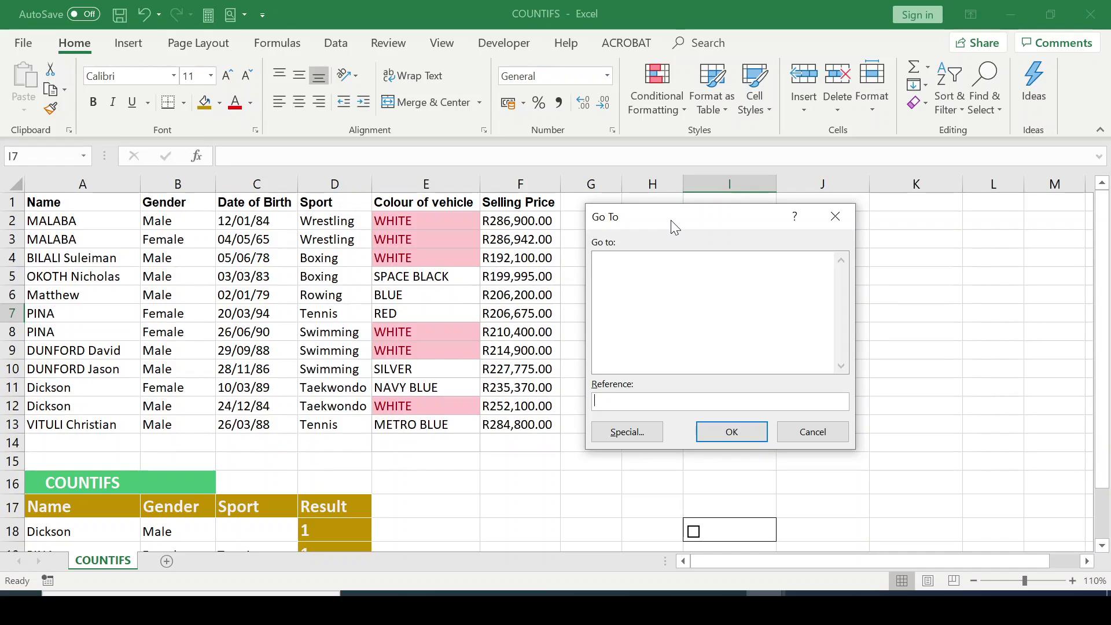
left_click(625, 435)
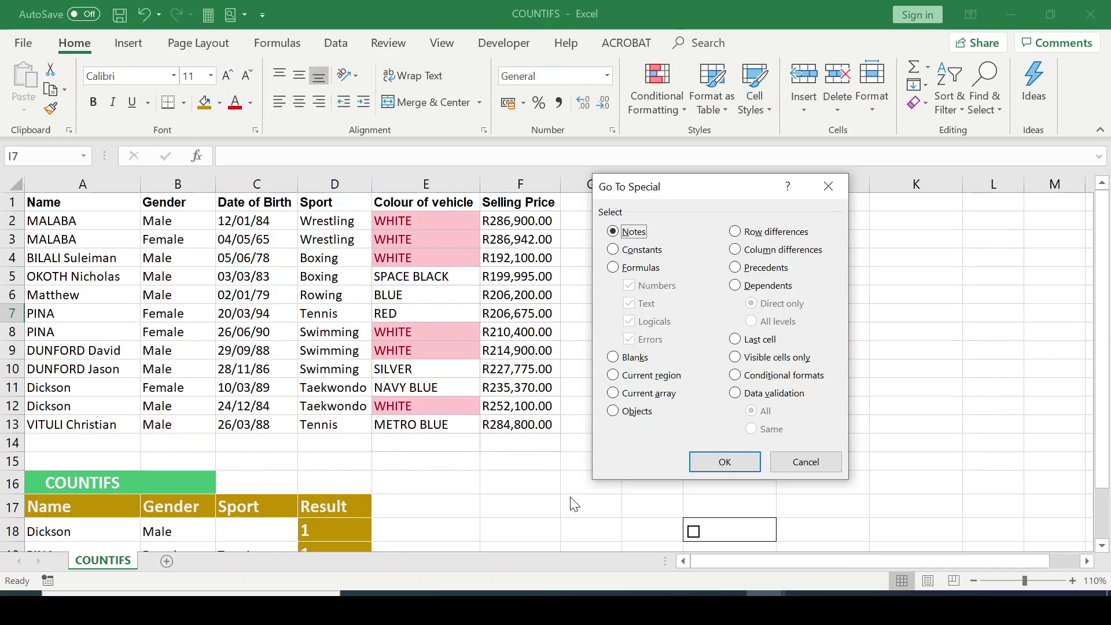
Select all objects to reveal the checkbox by the COUNTIFS table, then deselect it via cell H11
left_click(614, 412)
left_click(725, 463)
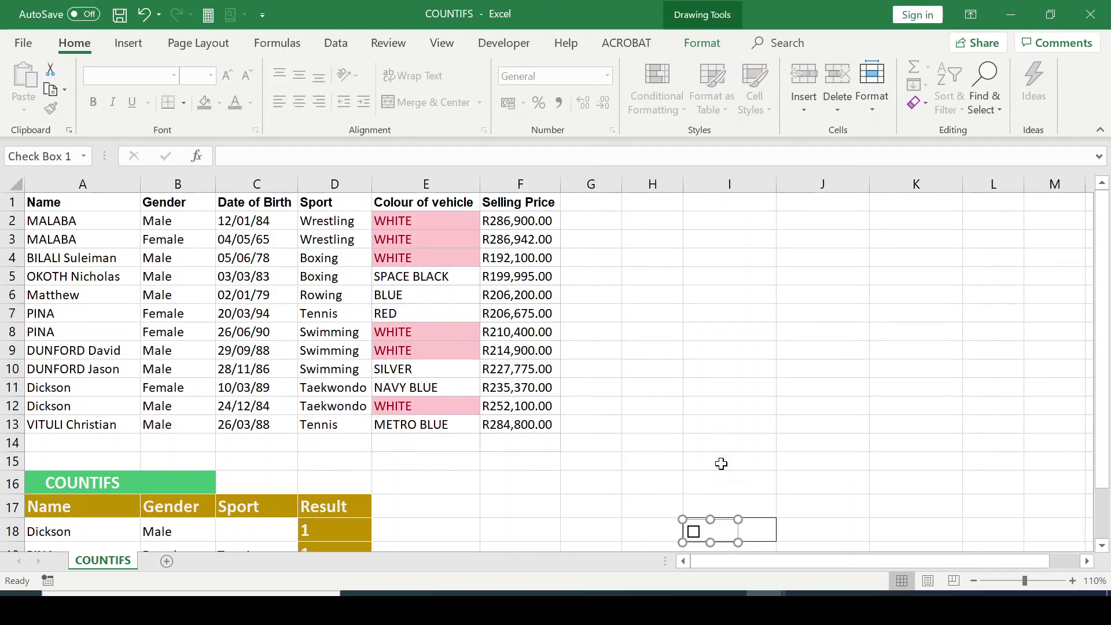
scroll(862, 405, "down", 1)
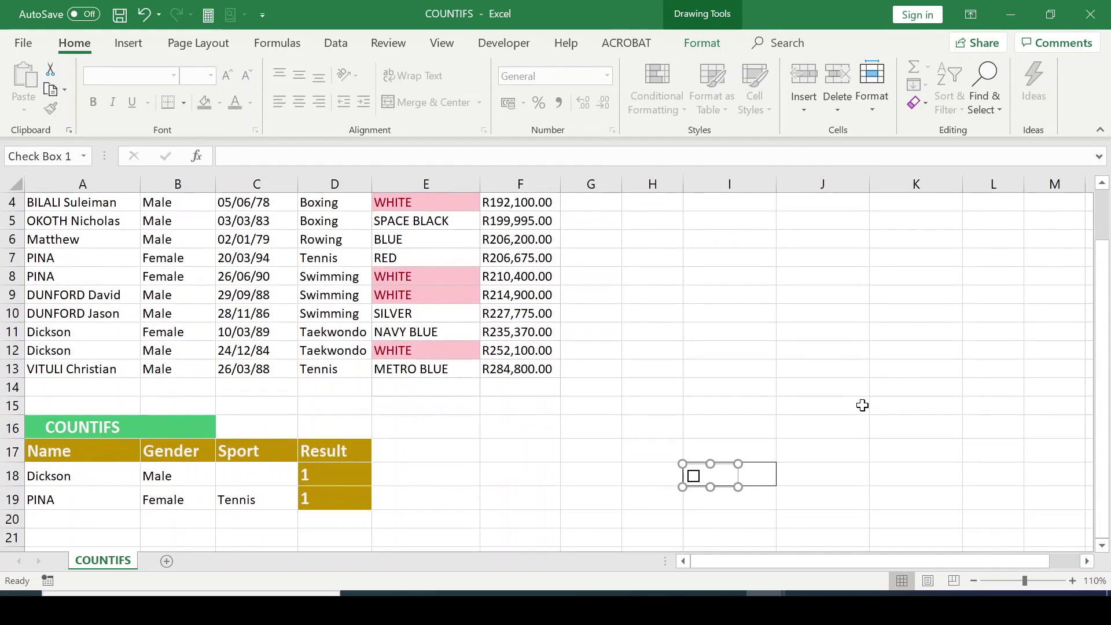
scroll(862, 405, "down", 1)
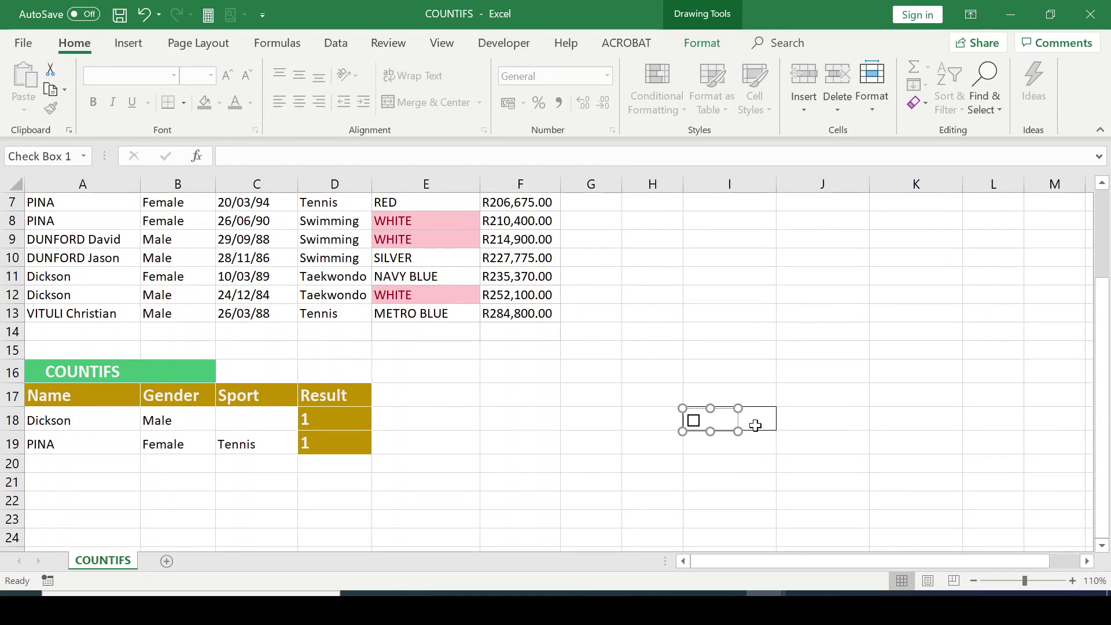
scroll(770, 414, "up", 1)
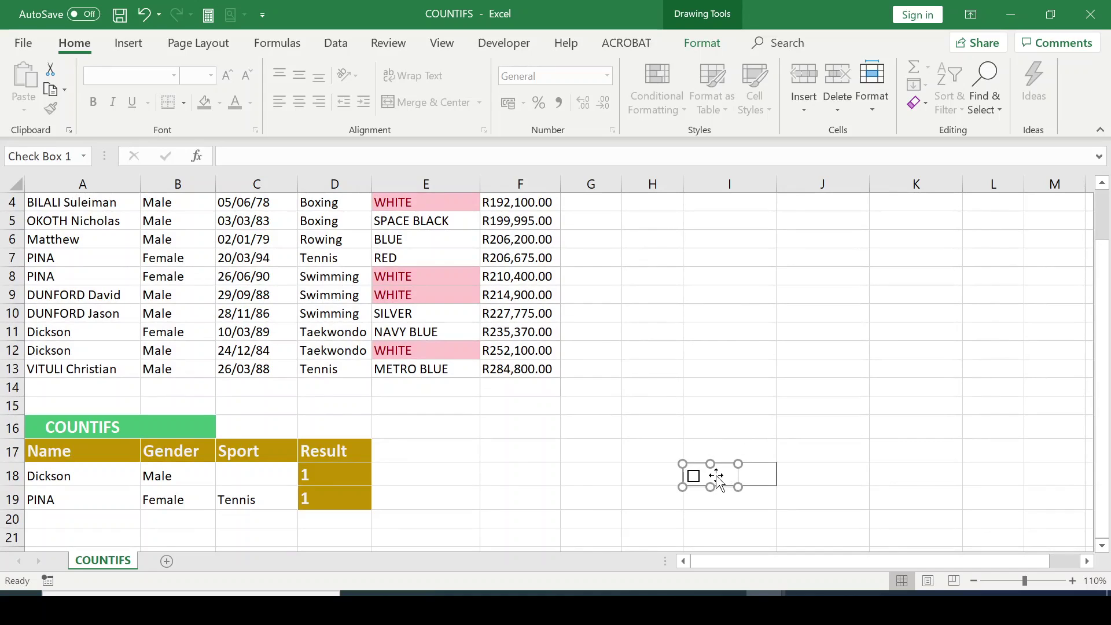
scroll(774, 446, "up", 1)
scroll(695, 399, "down", 1)
scroll(813, 441, "up", 1)
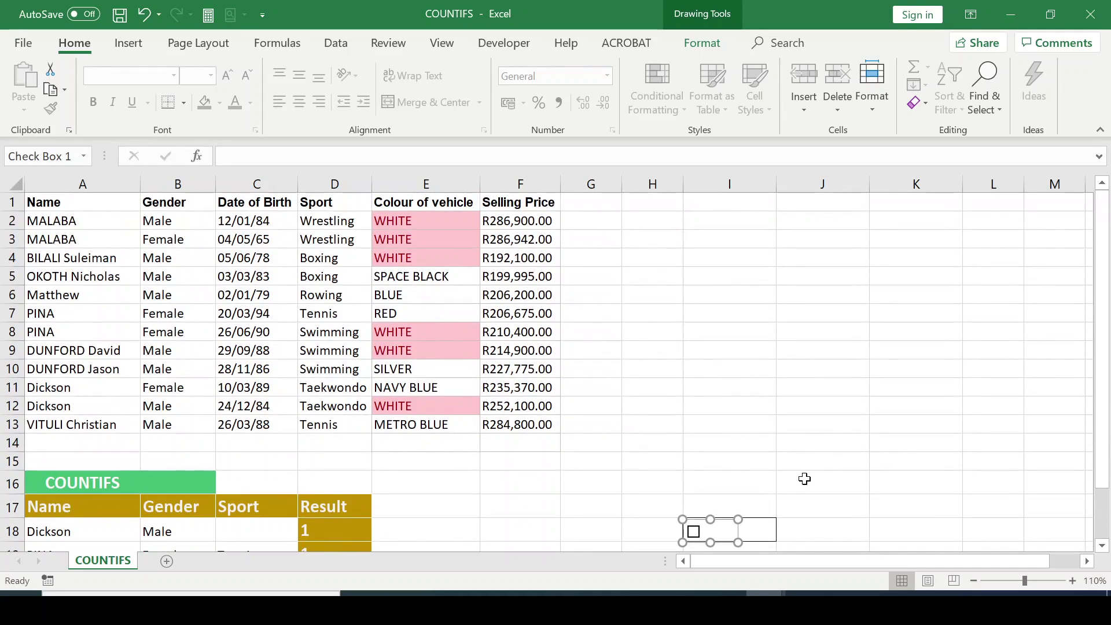
scroll(808, 452, "down", 1)
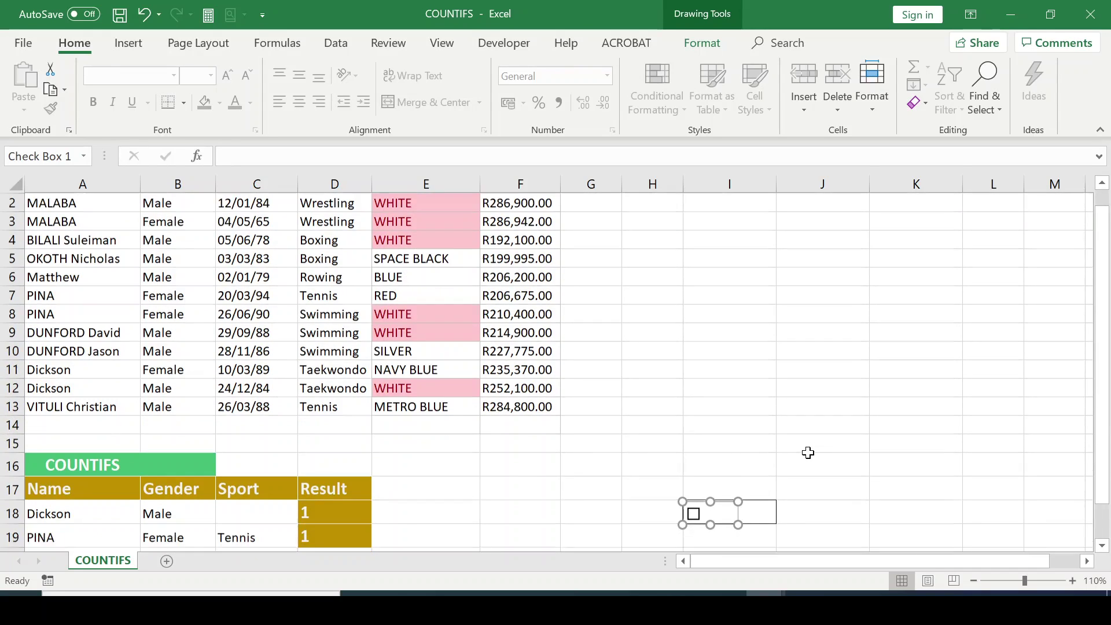
scroll(817, 441, "up", 1)
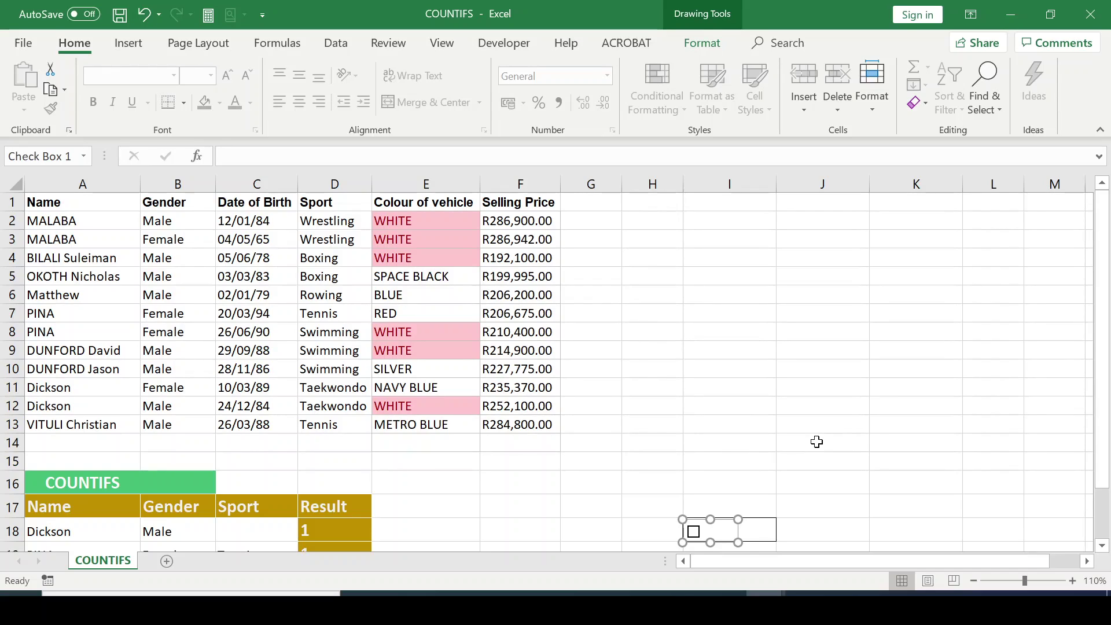
left_click(675, 388)
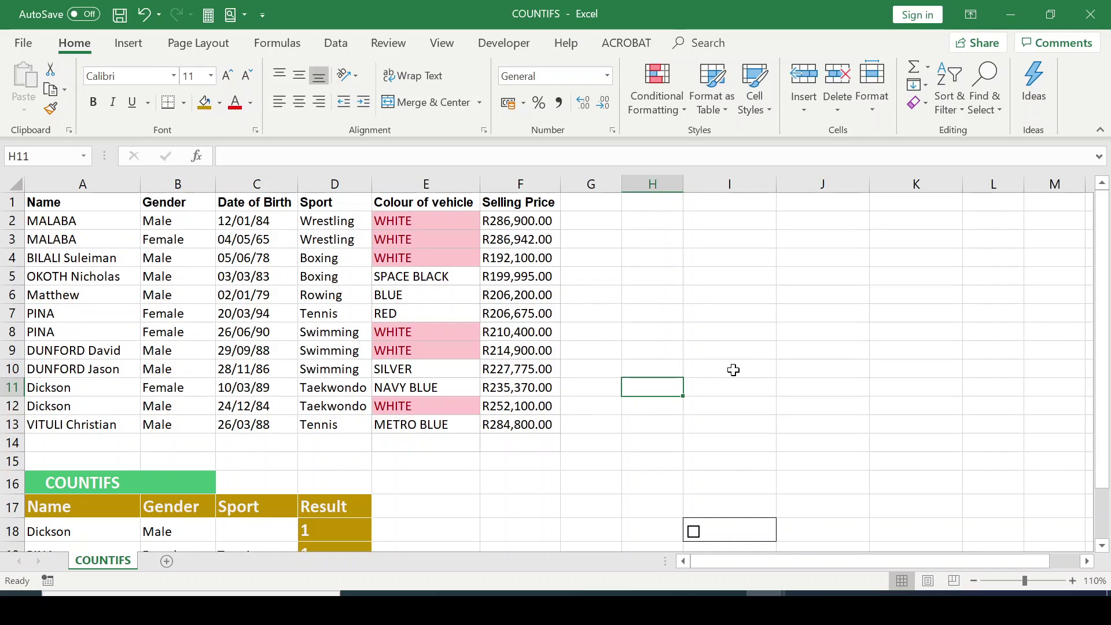
Use Ctrl+G, Special, Blanks to select every empty cell in the COUNTIFS data area
key("ctrl+g")
key("alt+s")
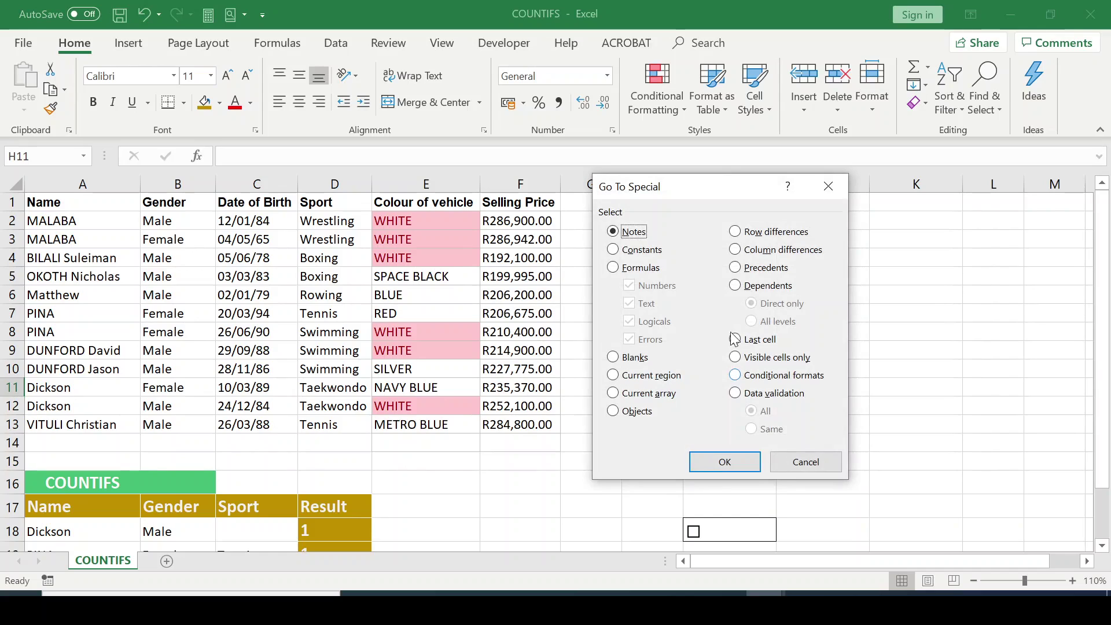
left_click_drag(692, 193, 689, 194)
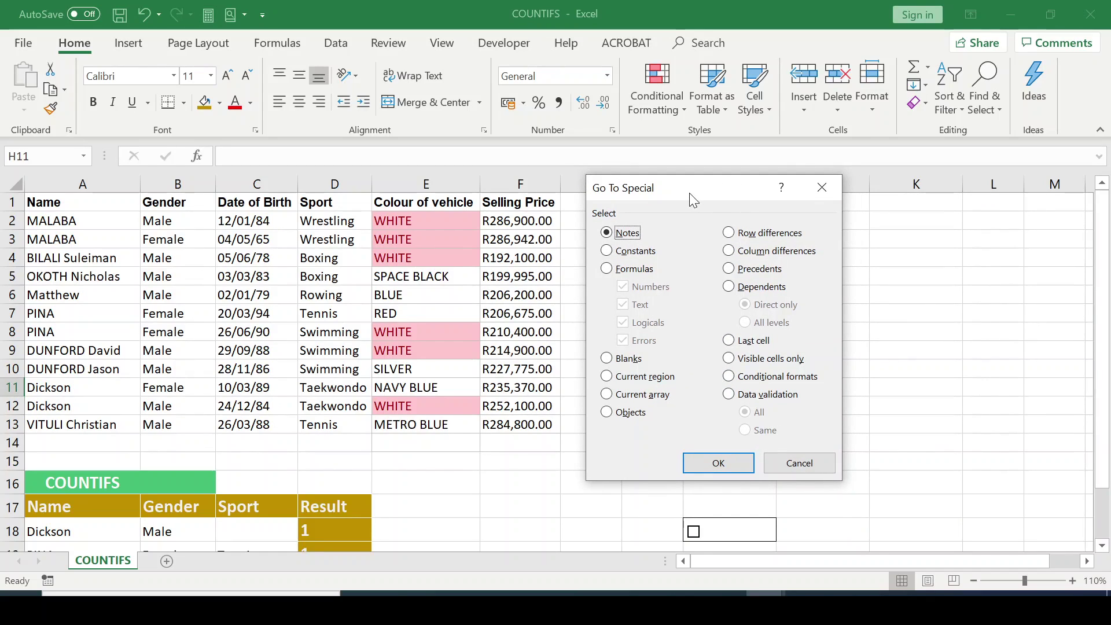
left_click(609, 358)
left_click(716, 463)
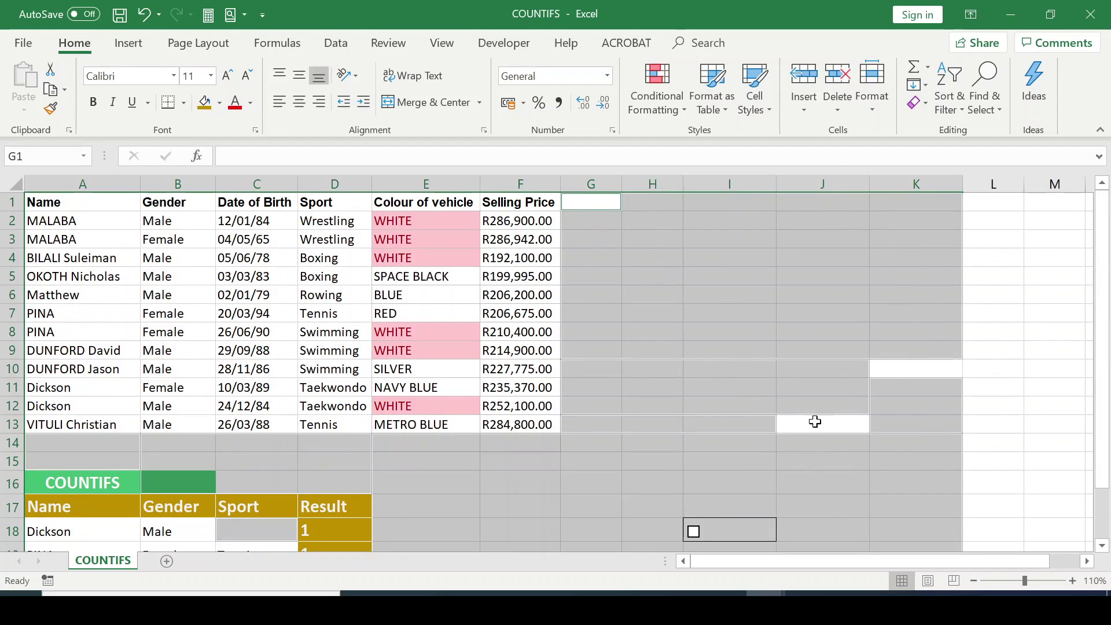
scroll(922, 360, "down", 3)
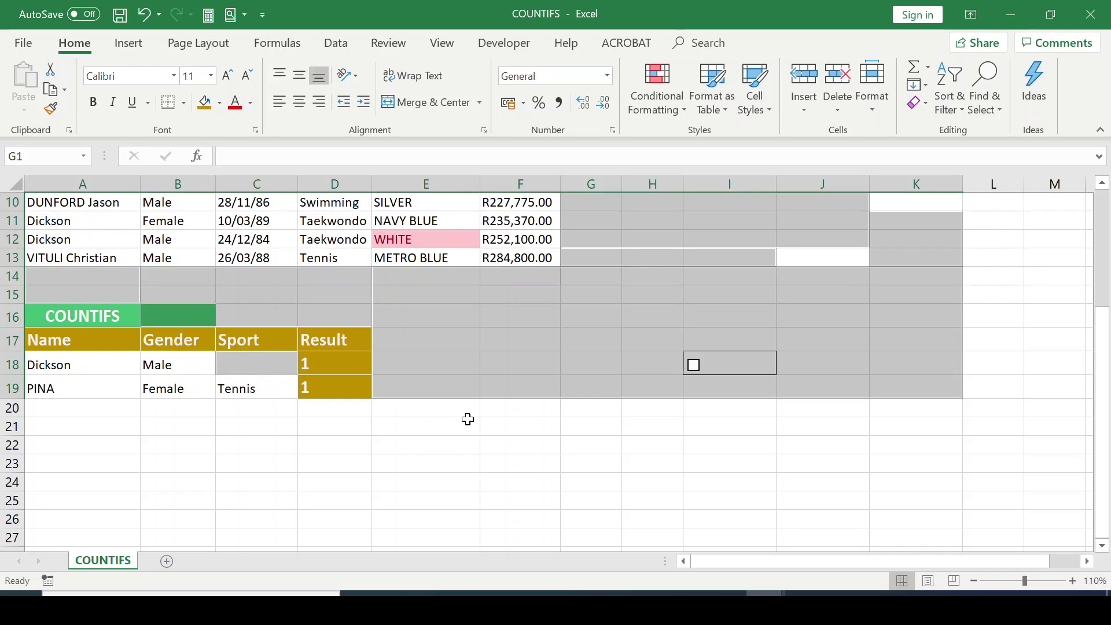
scroll(469, 419, "up", 3)
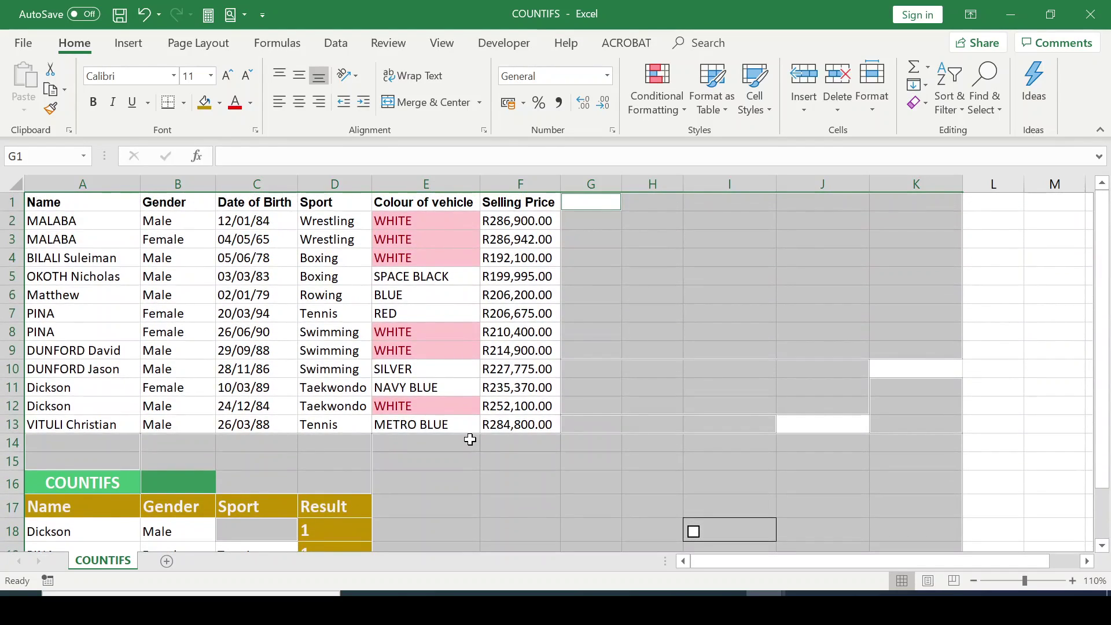
scroll(469, 440, "down", 1)
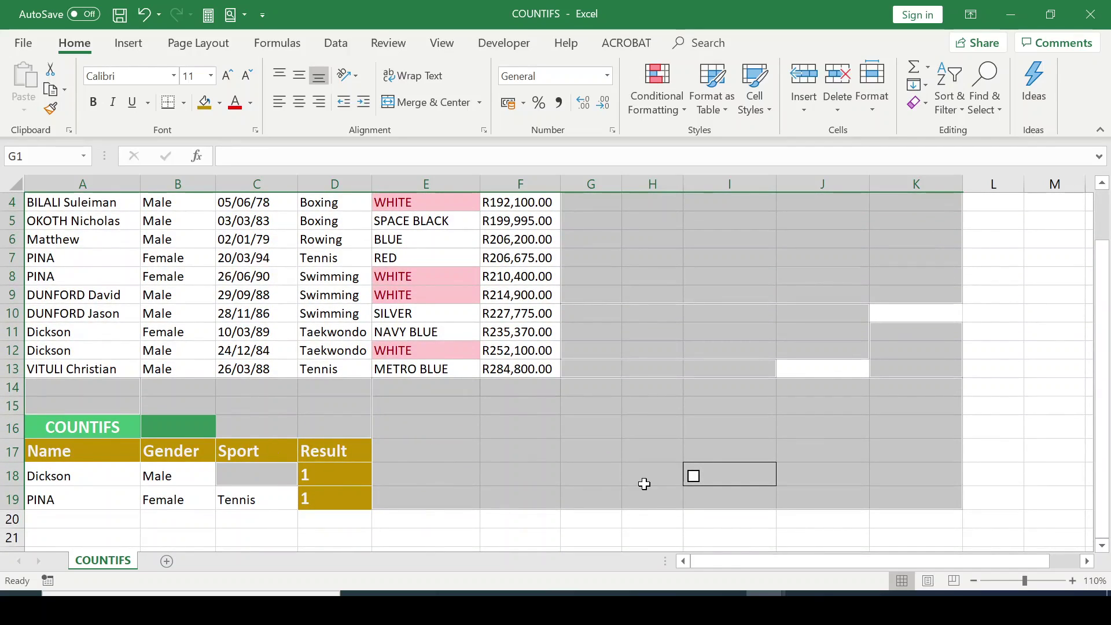
scroll(694, 463, "up", 1)
scroll(709, 456, "up", 1)
Select the 13 conditionally formatted Colour of vehicle cells via Go To Special, then clear the selection
left_click(703, 403)
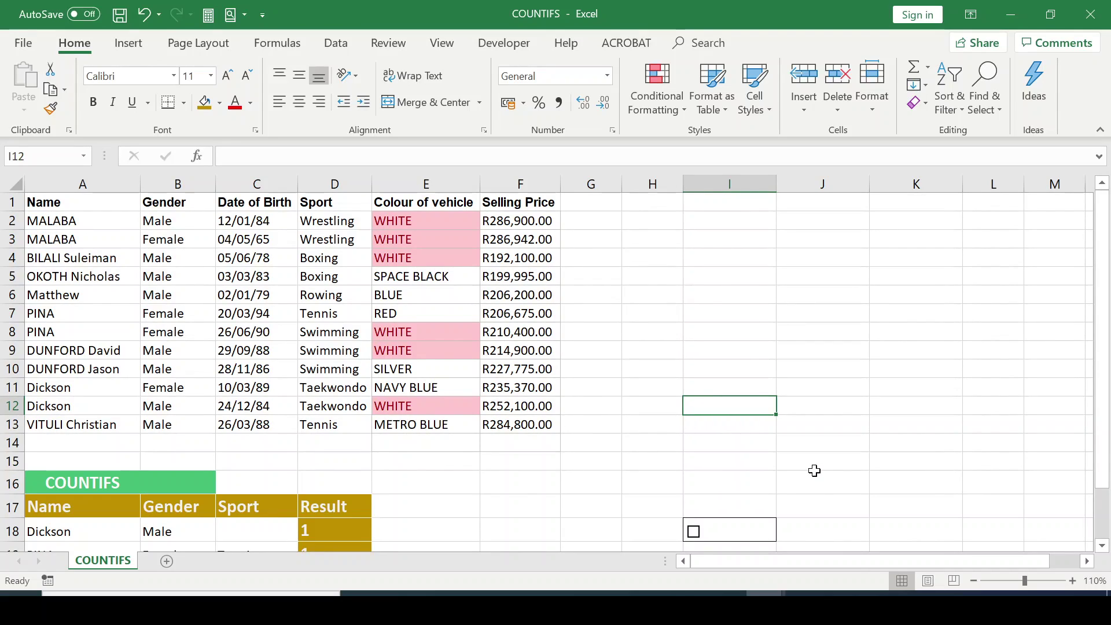
key("ctrl+g")
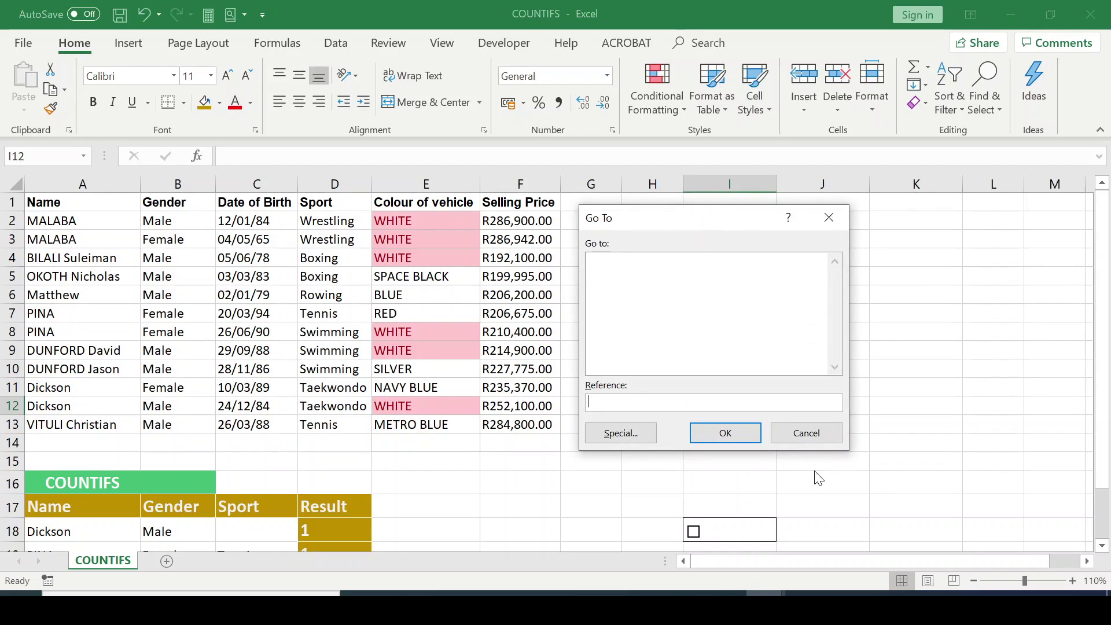
key("alt+s")
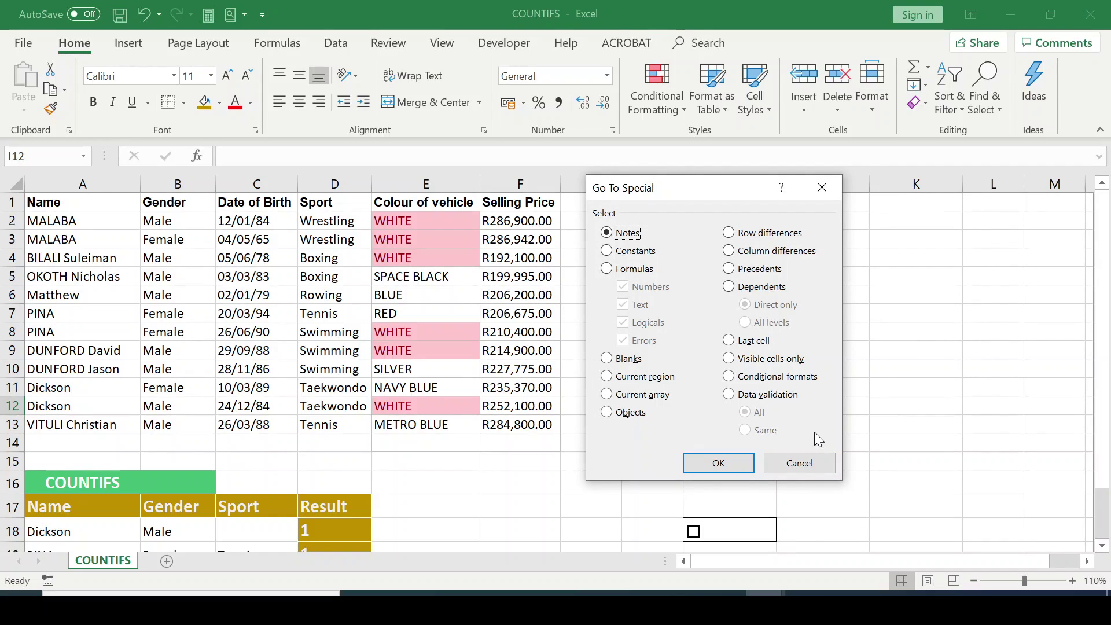
left_click(729, 377)
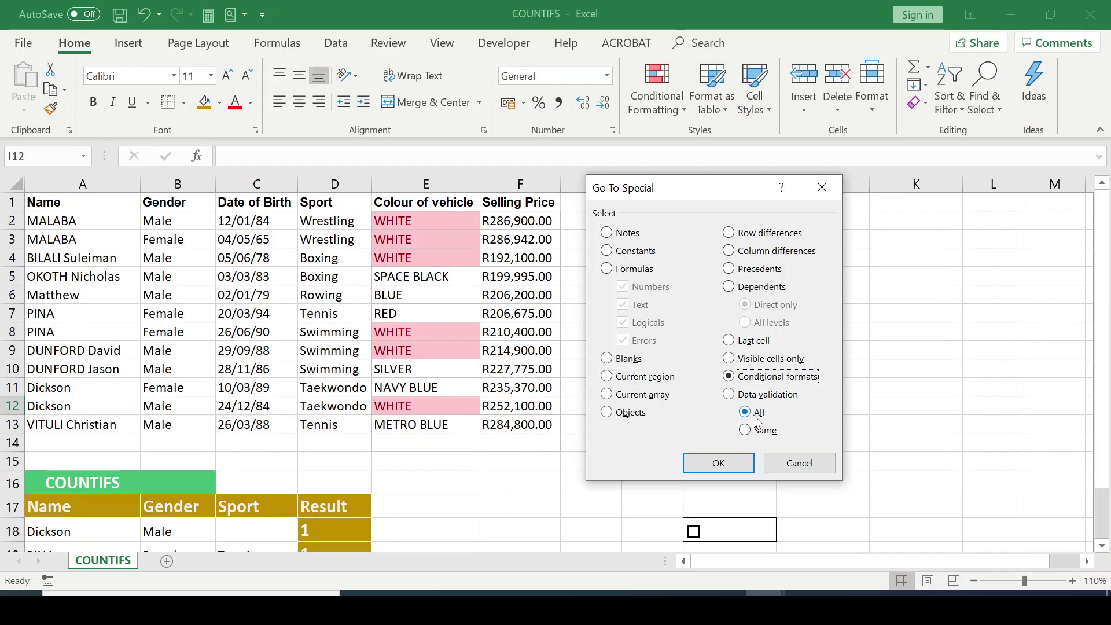
left_click(718, 464)
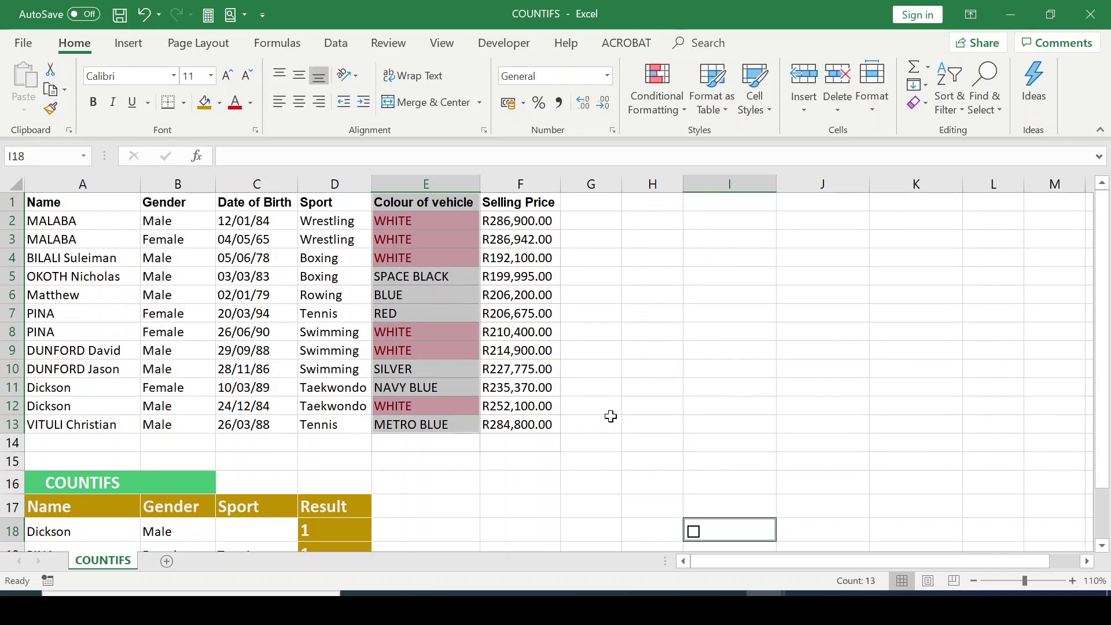
left_click(652, 406)
Select the two COUNTIFS formula cells in the Result column via Find & Select, Go To Special, Formulas
scroll(541, 471, "down", 1)
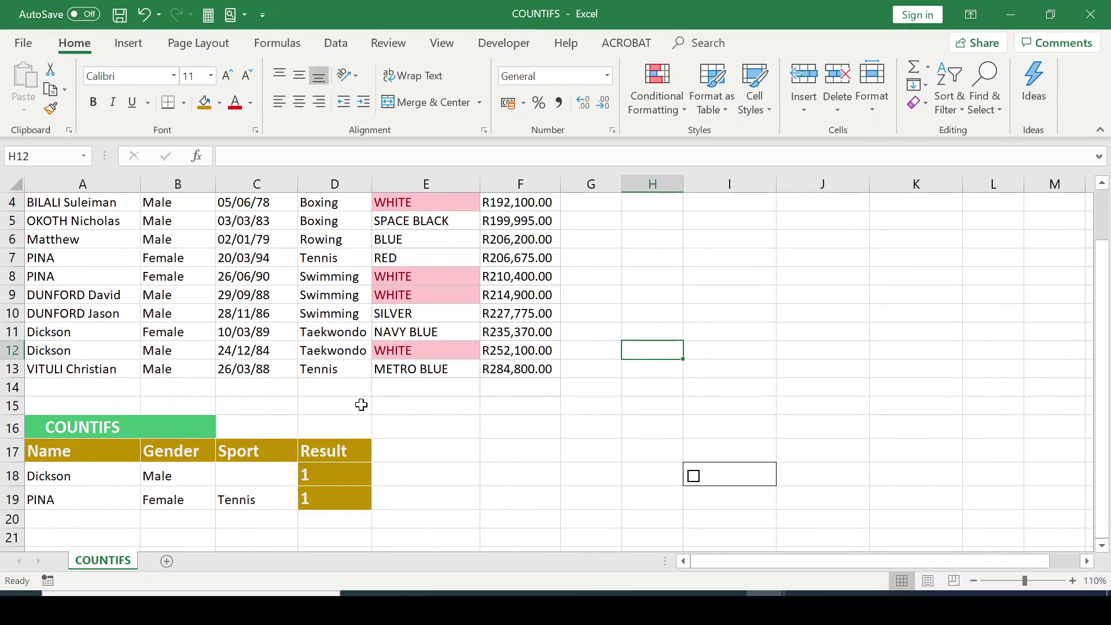
scroll(547, 467, "up", 1)
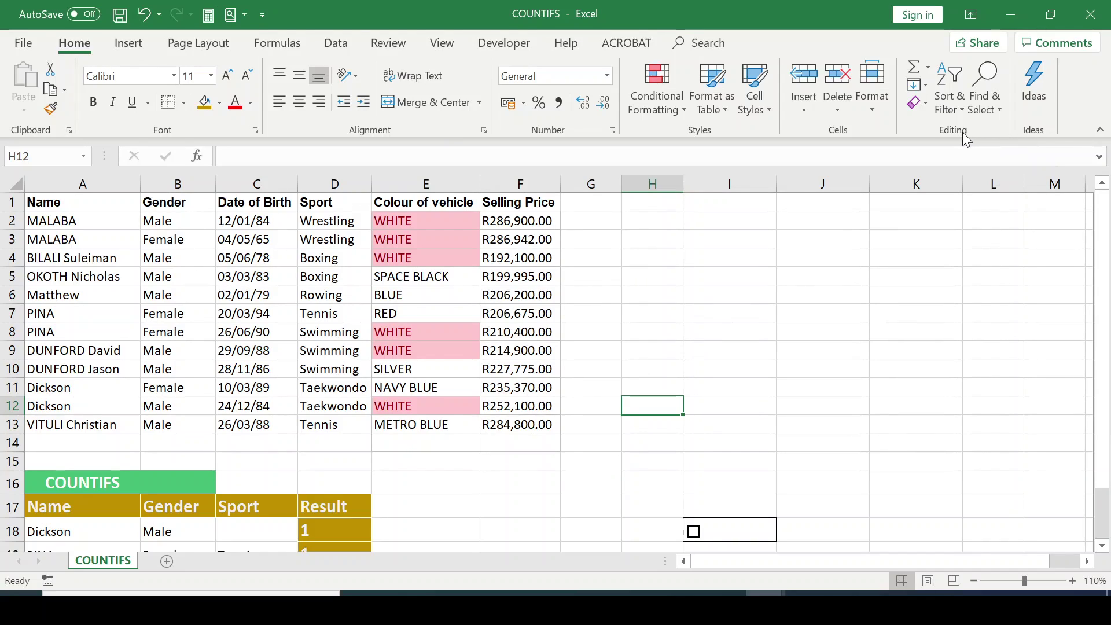
left_click(998, 111)
left_click(1013, 195)
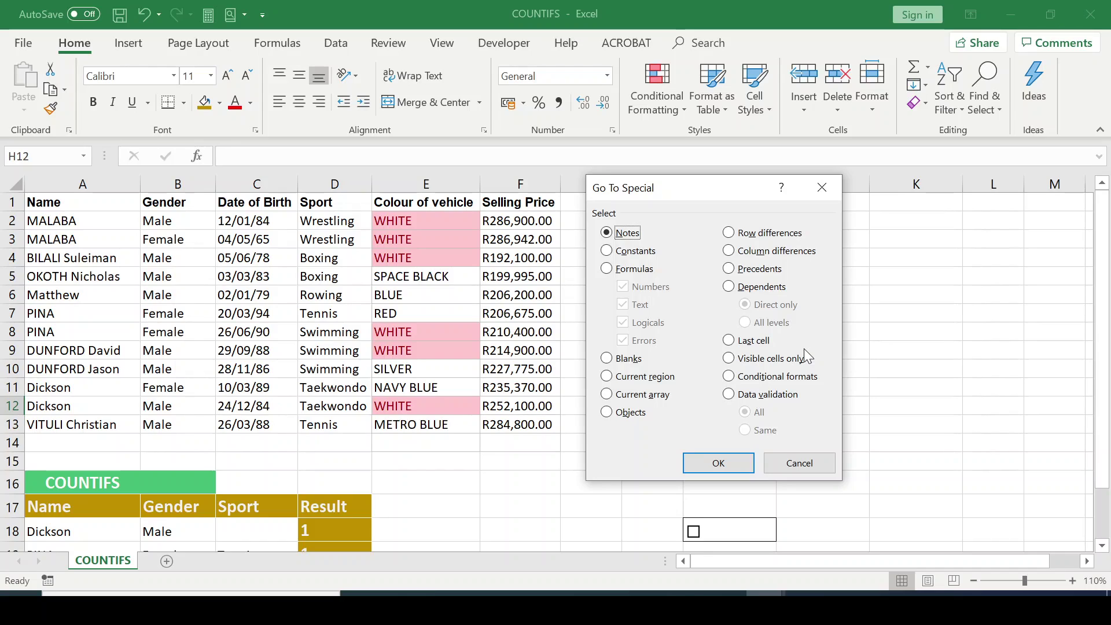
left_click(606, 269)
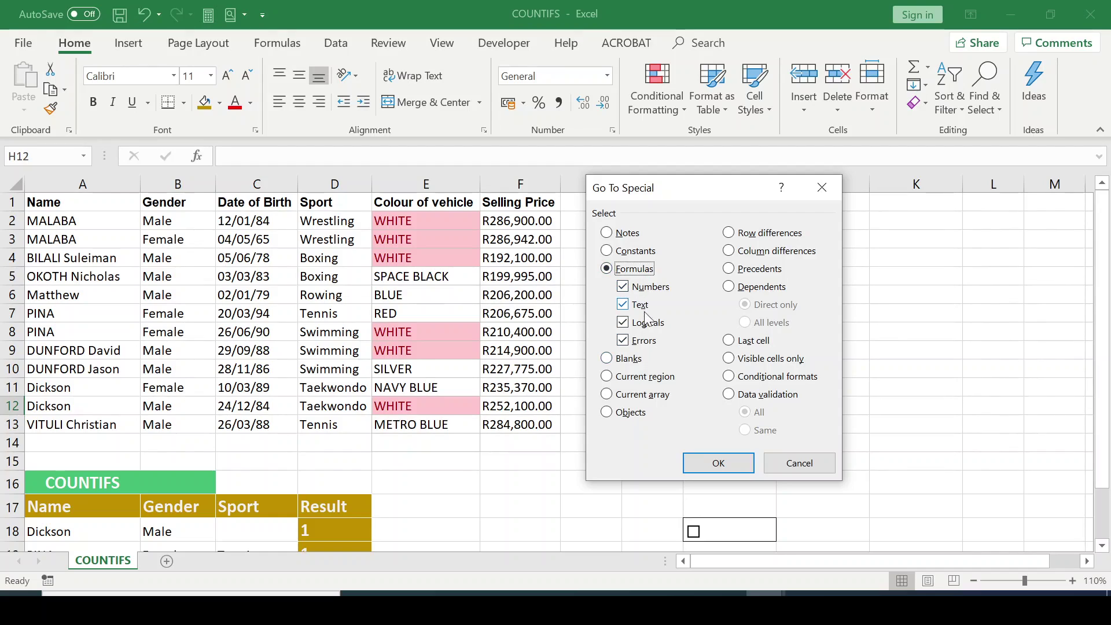
left_click(717, 464)
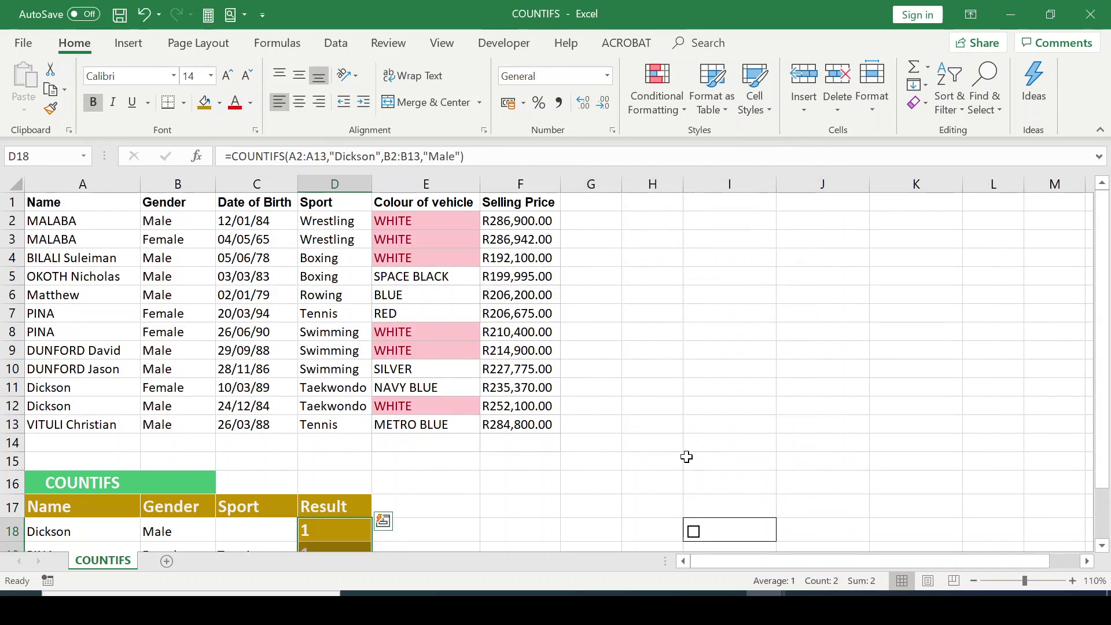
Click cell F16 to clear the selection of the two Result formula cells
scroll(686, 457, "down", 1)
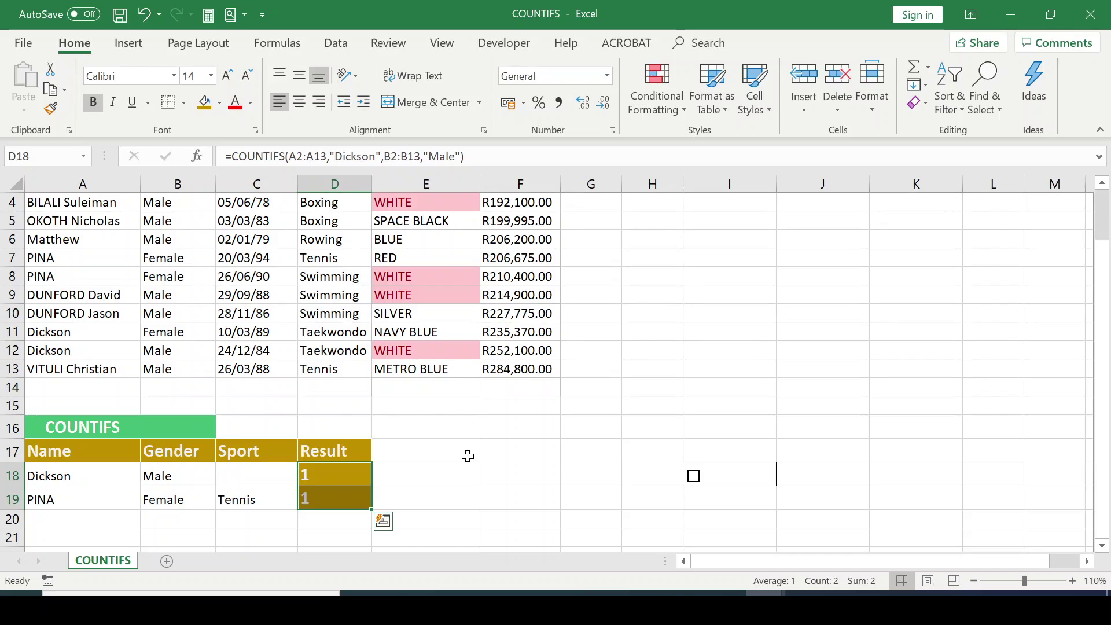
left_click(526, 435)
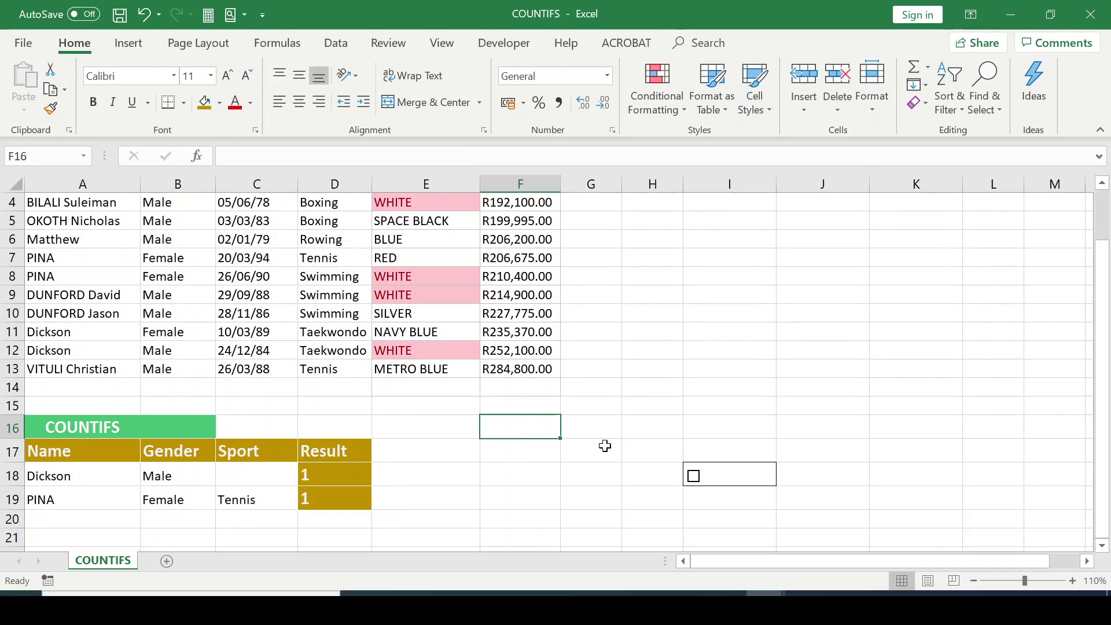
scroll(605, 446, "up", 1)
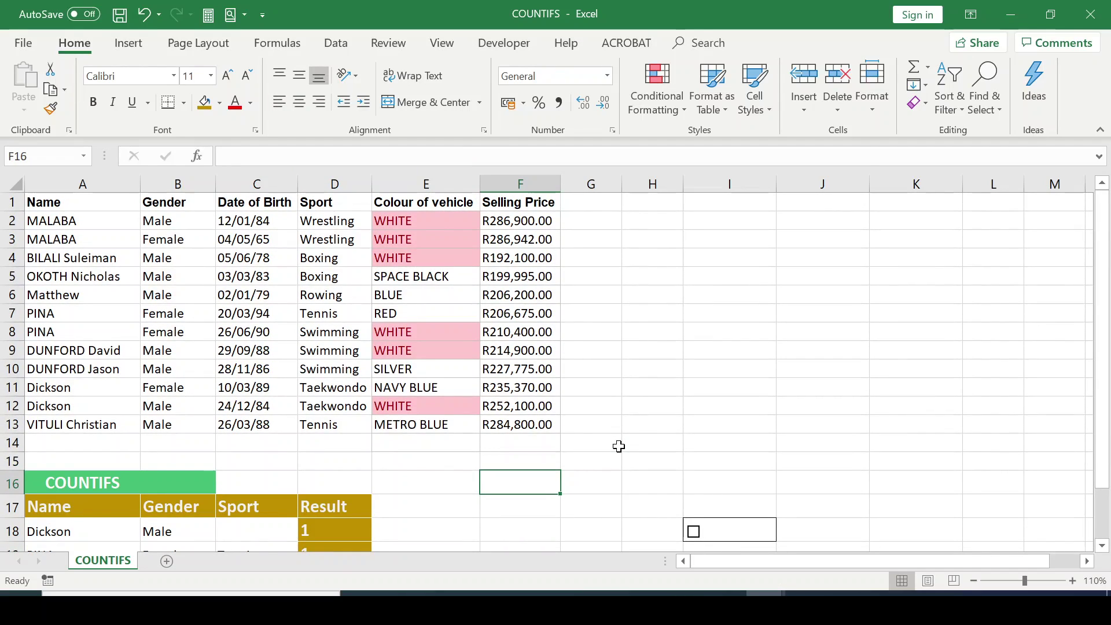